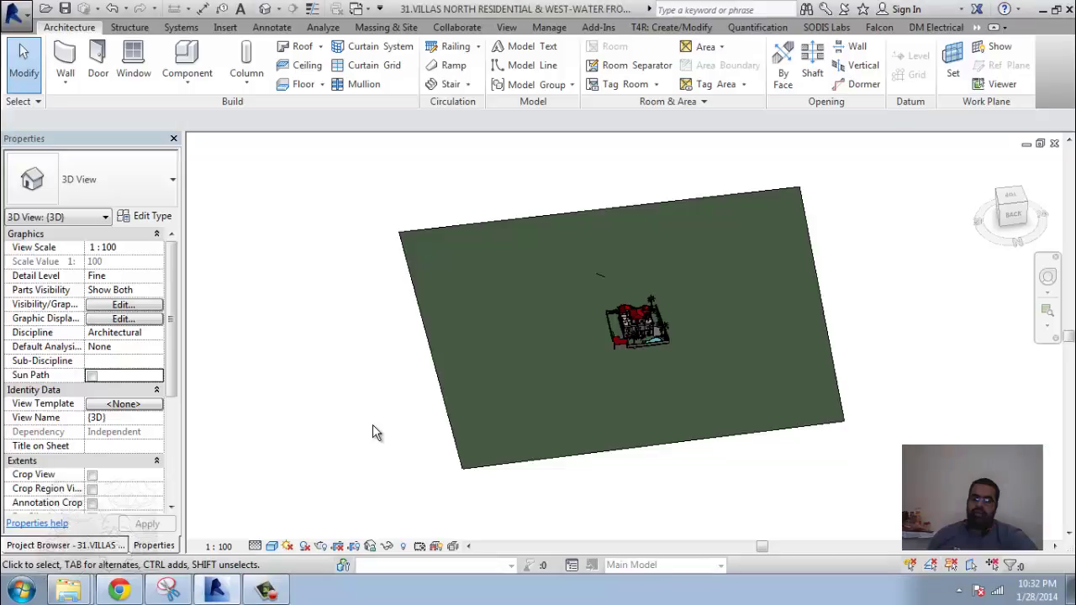
- Zoom in so the villa model fills most of the 3D view
scroll(674, 329, "up", 5)
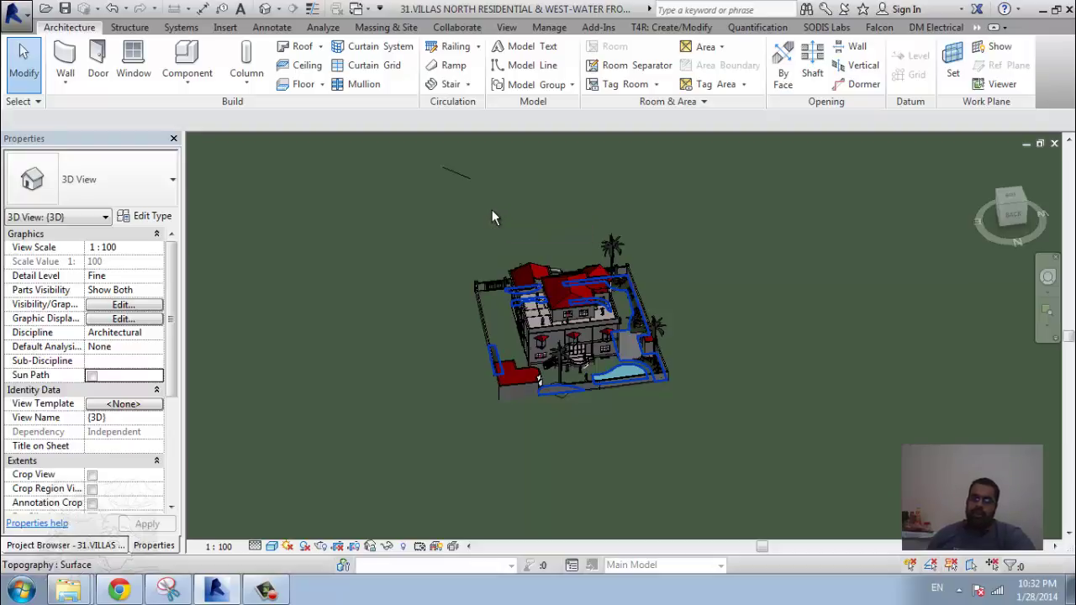
scroll(536, 340, "up", 3)
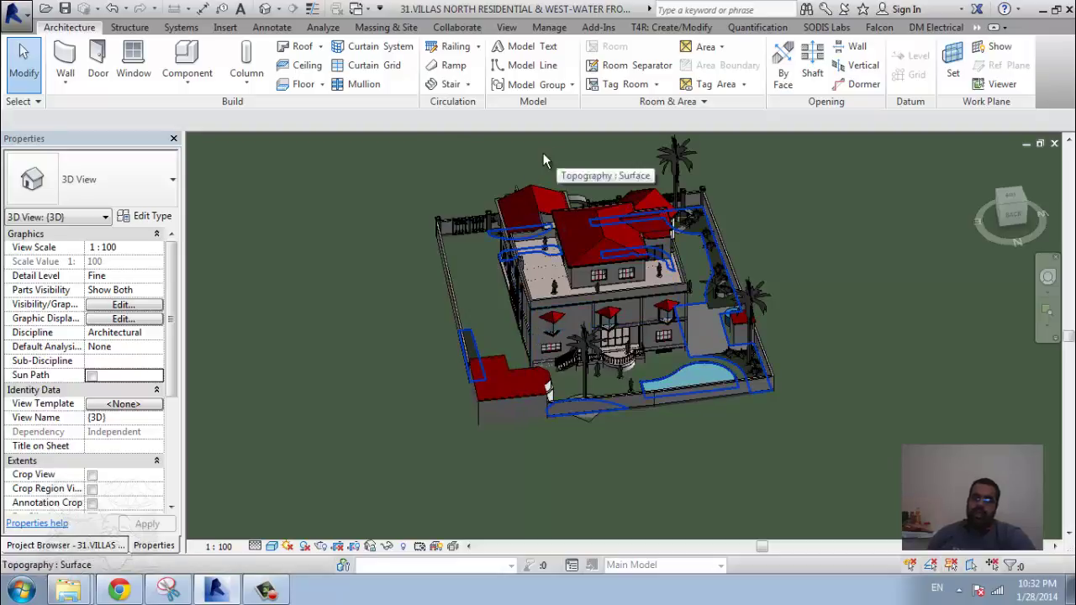
- Create a Doors schedule/quantities table for the New Construction phase
left_click(506, 27)
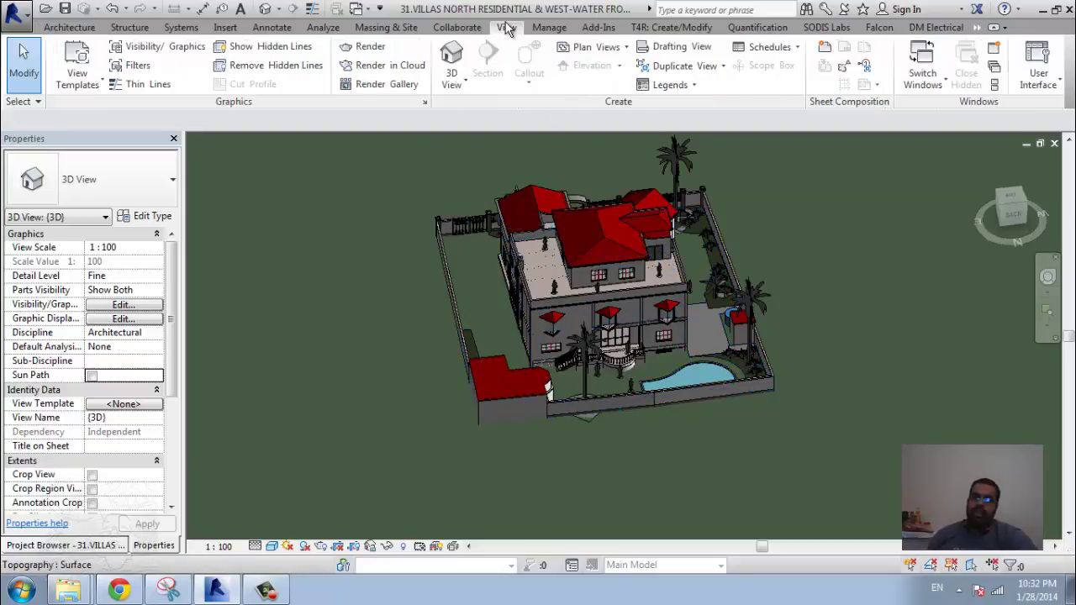
left_click(770, 47)
left_click(803, 74)
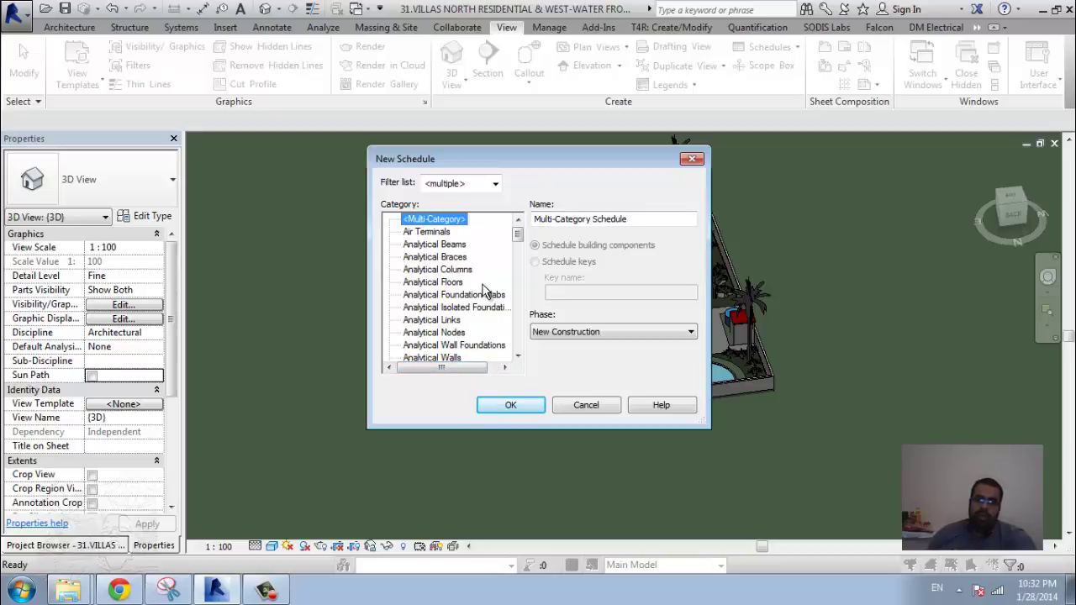
scroll(485, 290, "down", 1)
key("d")
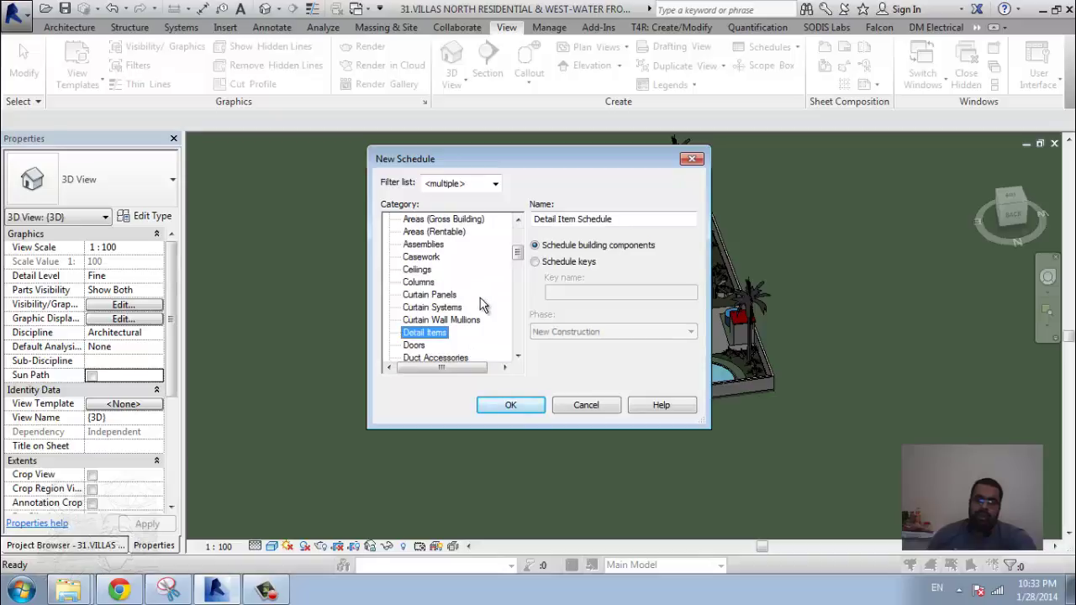
left_click(481, 344)
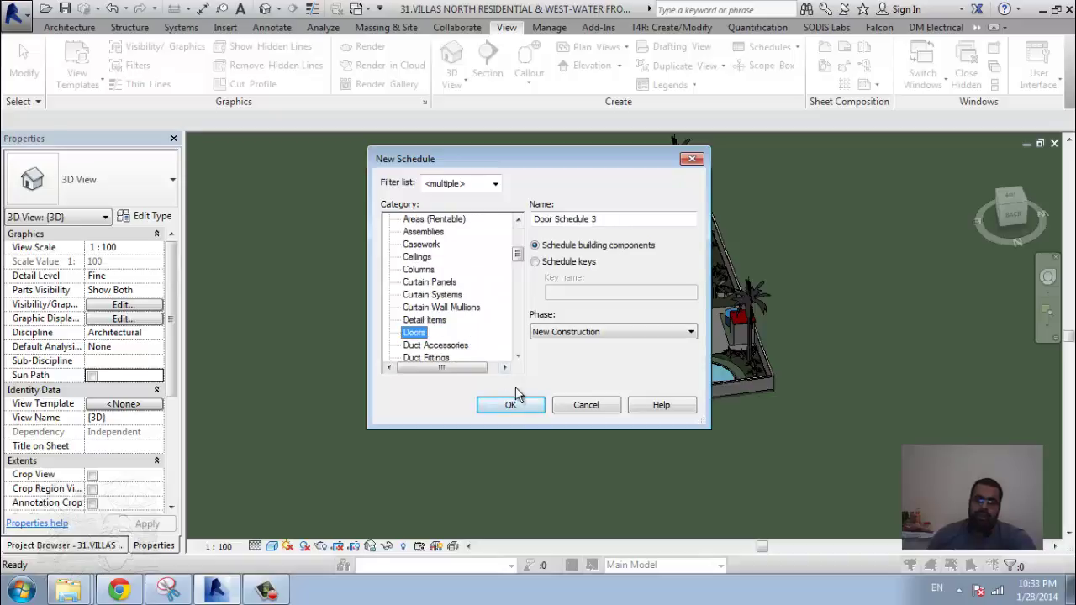
left_click(563, 333)
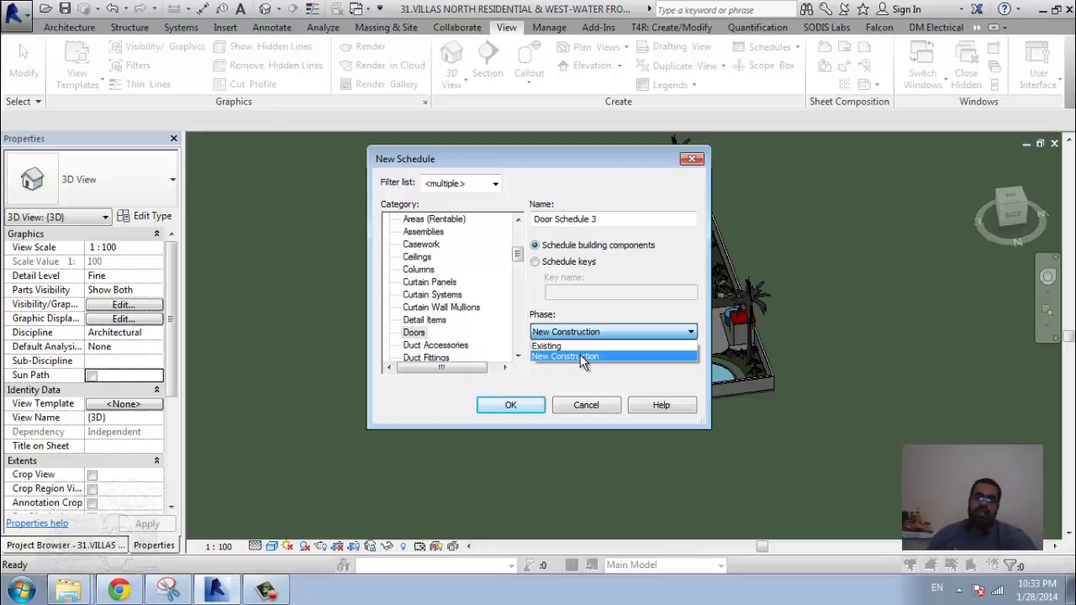
left_click(583, 356)
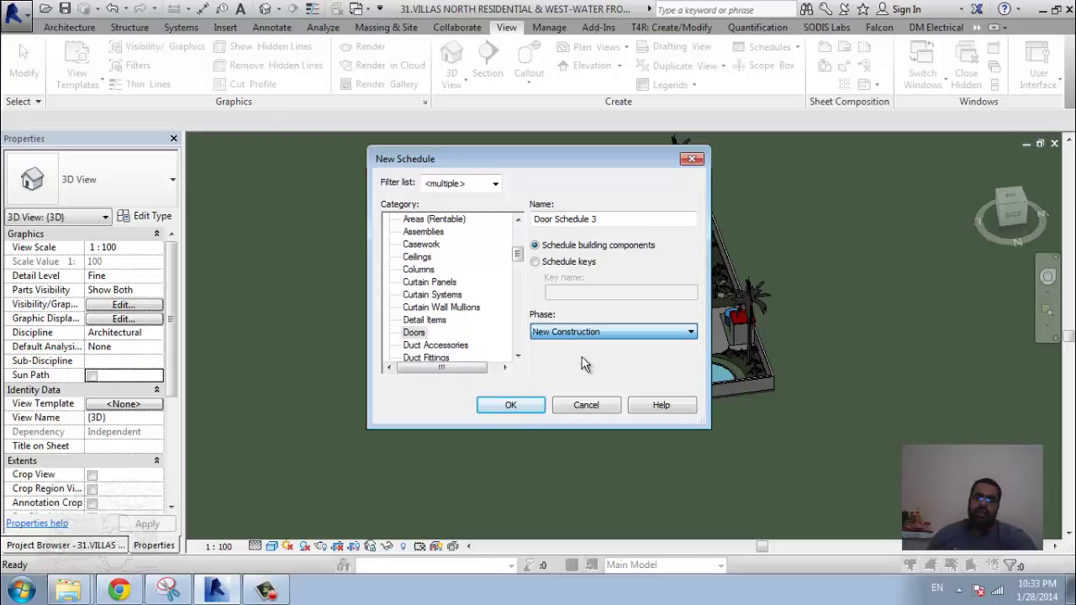
left_click(512, 407)
- Add the Cost, Count, Family and Family and Type fields and open the schedule
left_click(363, 259)
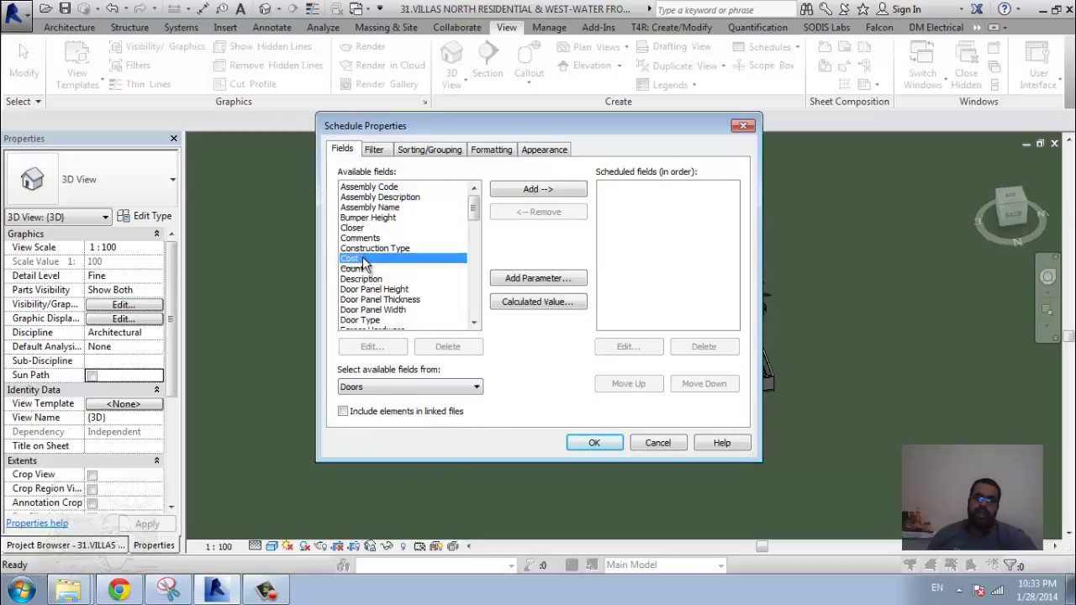
double_click(363, 259)
double_click(363, 259)
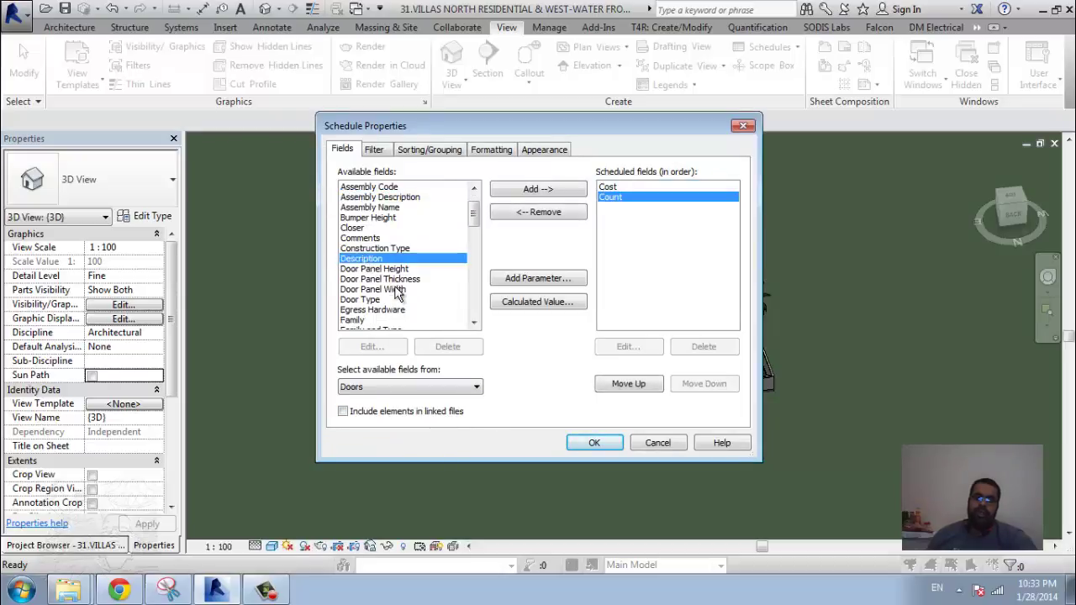
scroll(395, 291, "down", 1)
double_click(395, 290)
double_click(394, 291)
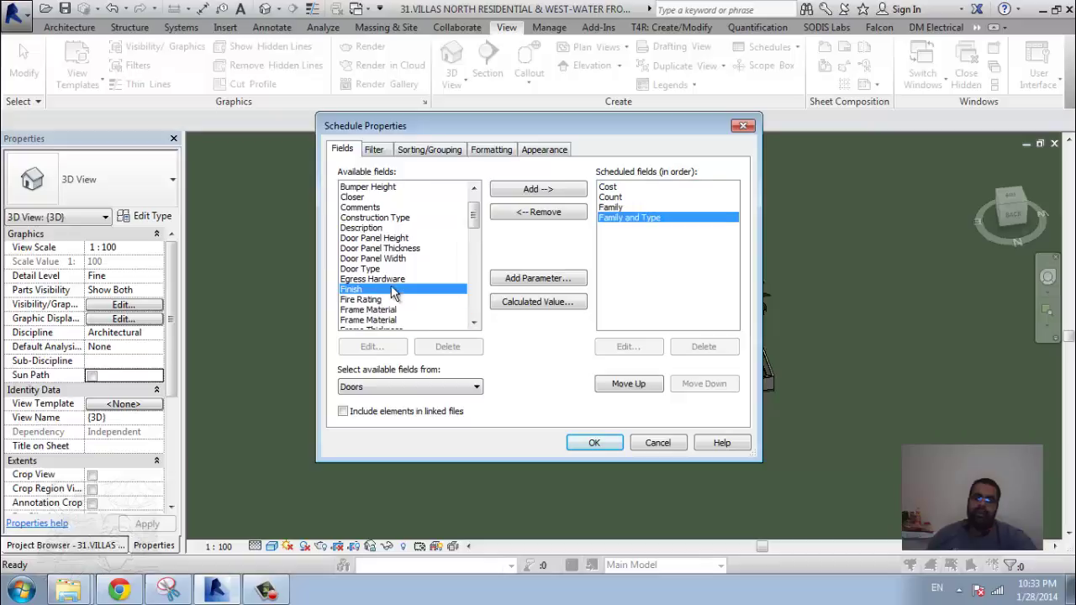
left_click(593, 443)
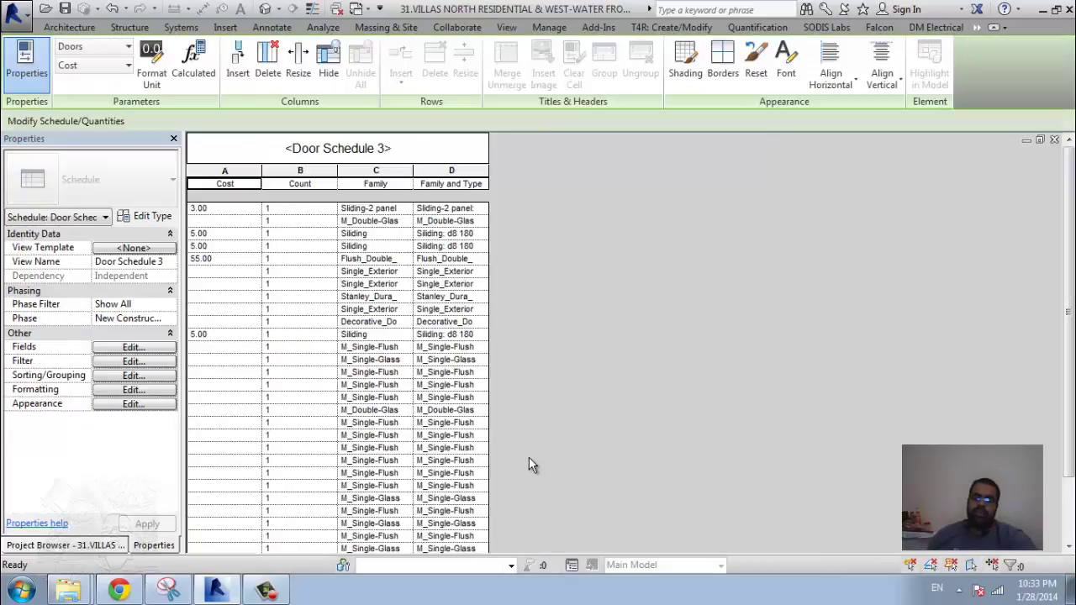
- Set the second Single_Exterior door's Cost to 4, applying it to the whole type
left_click(222, 221)
left_click(212, 284)
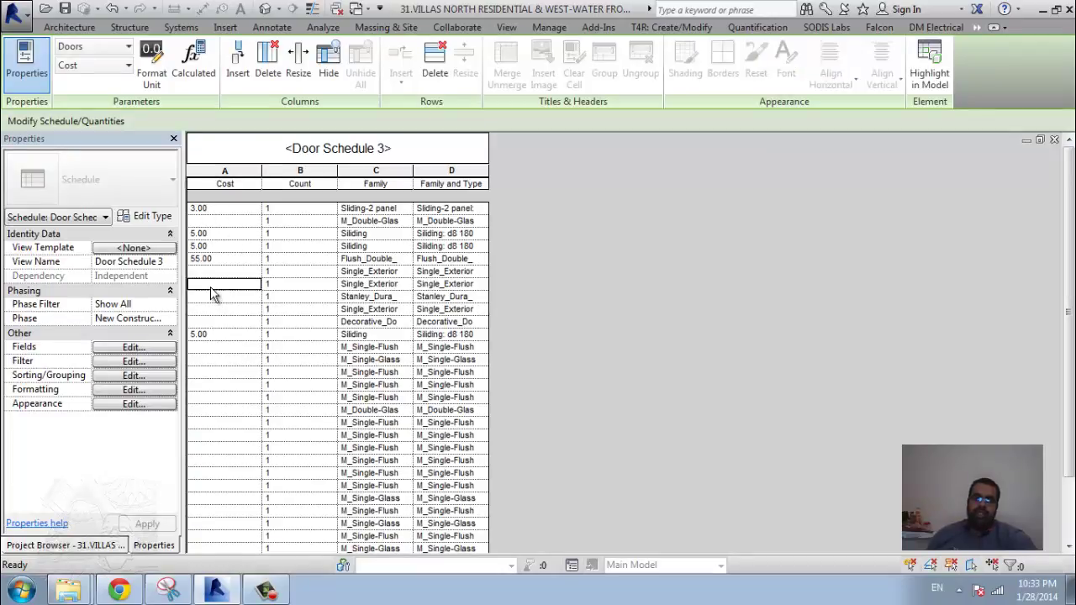
type("4")
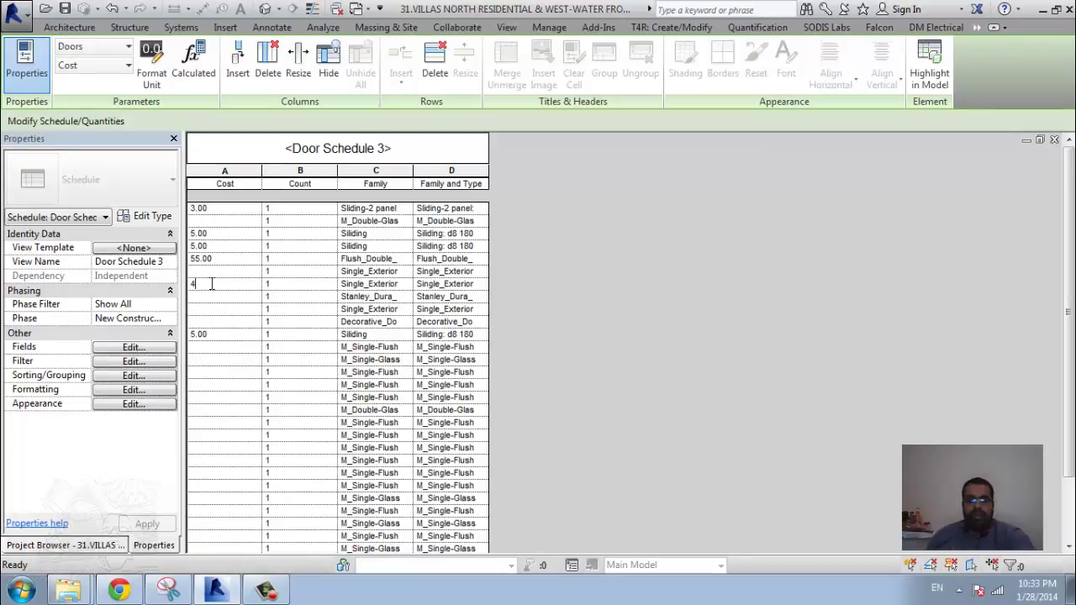
key("Return")
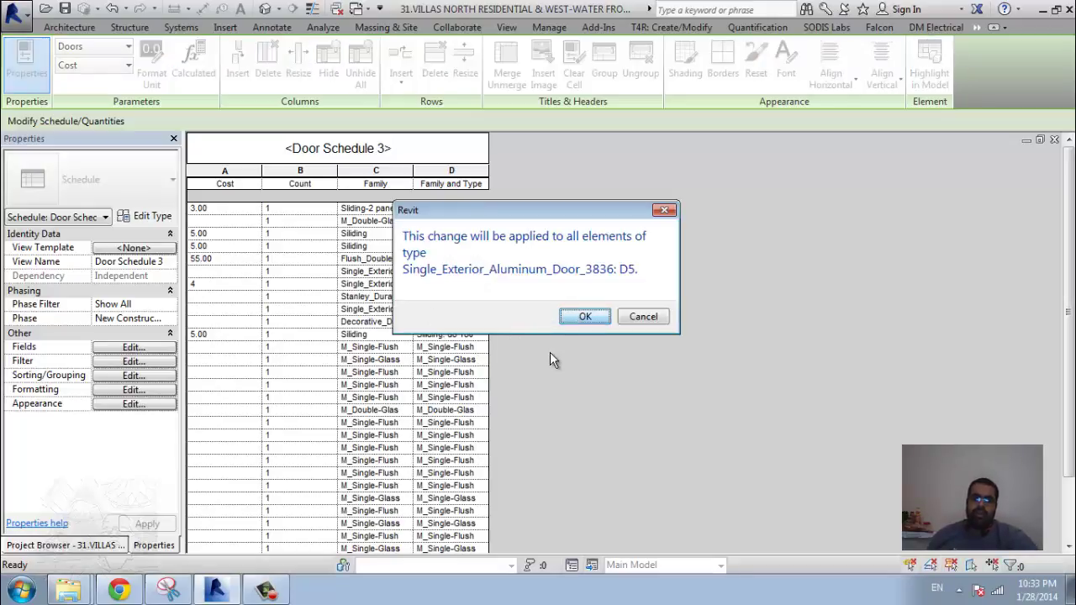
left_click(580, 319)
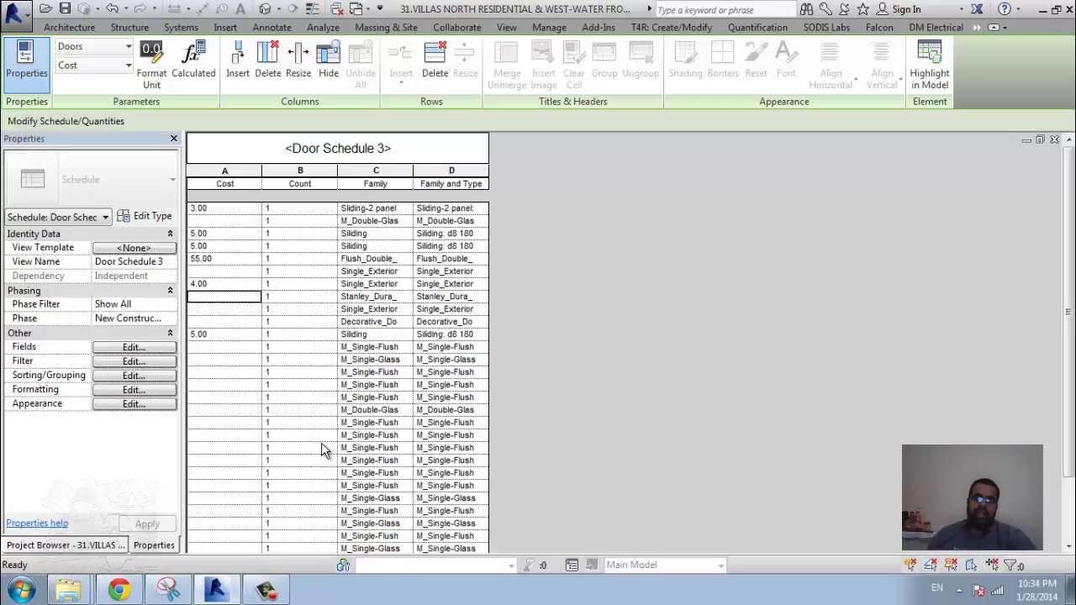
- Sort the schedule by Family and Type and turn off Itemize every instance
left_click(129, 376)
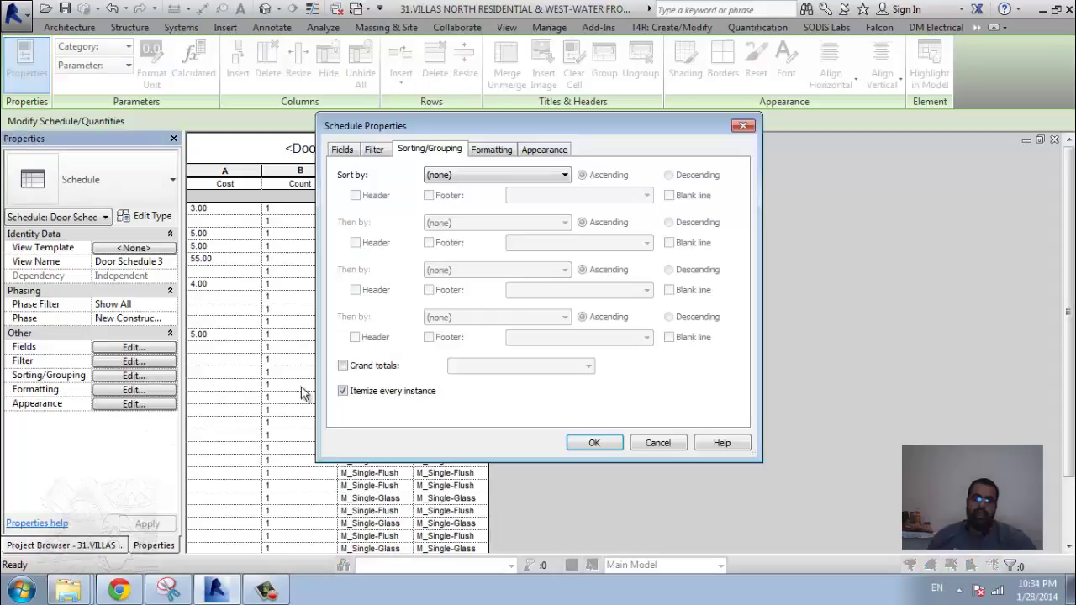
left_click(466, 178)
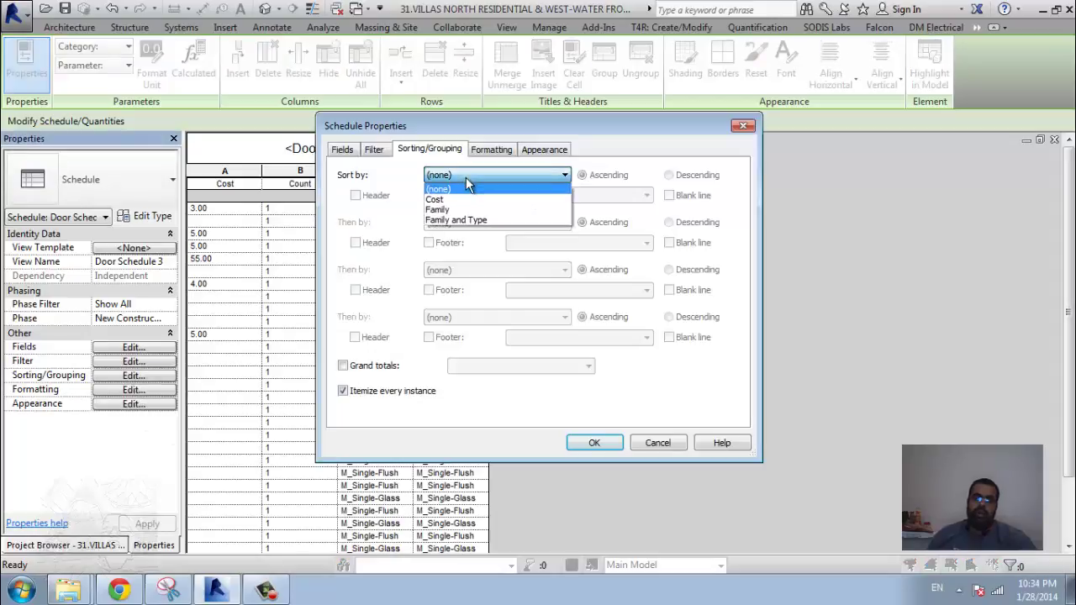
left_click(484, 221)
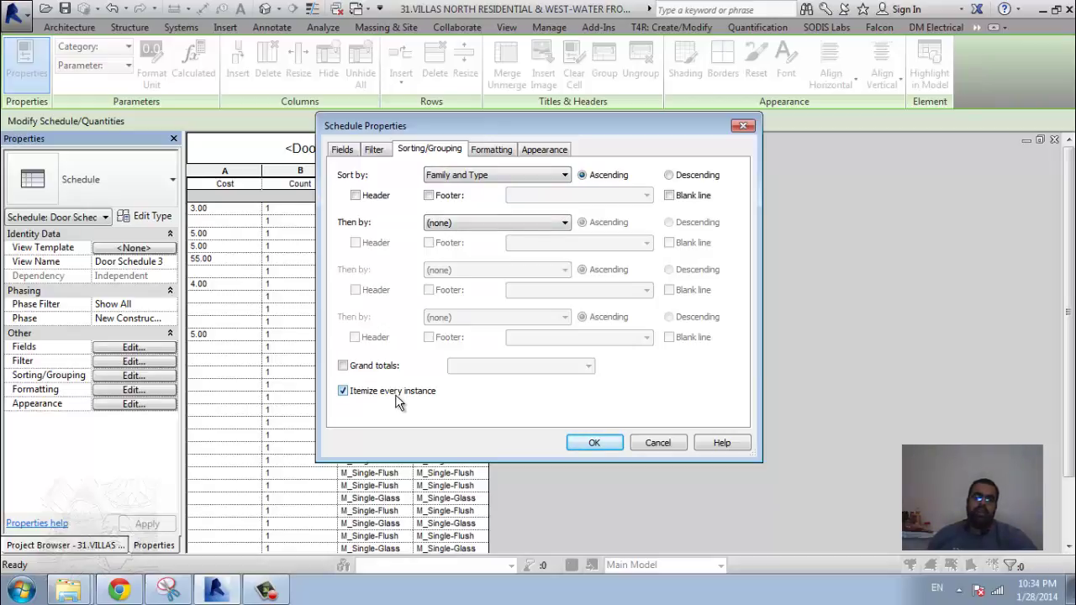
left_click(395, 397)
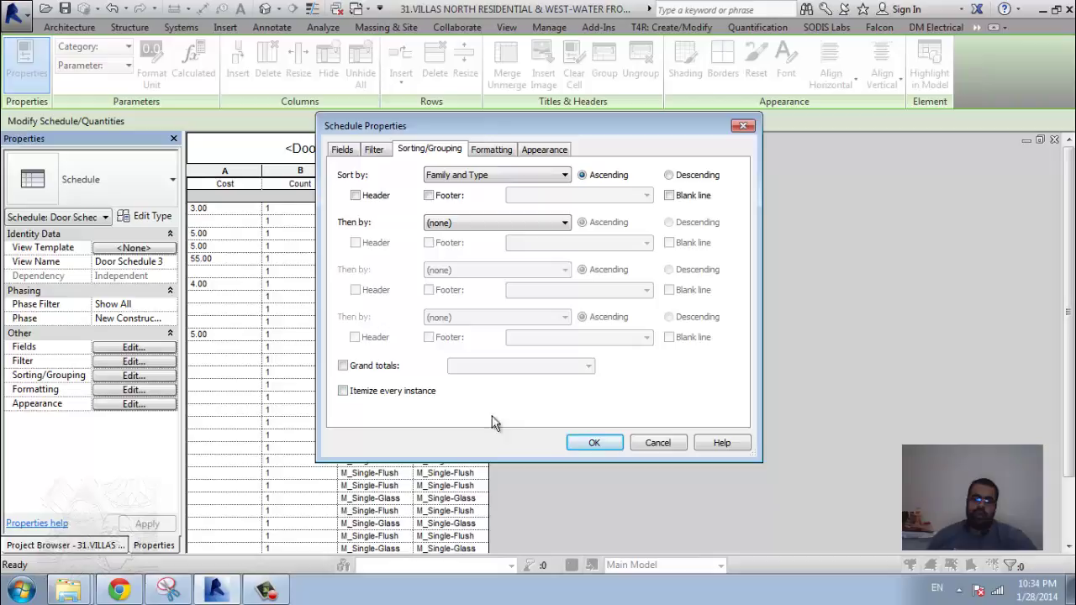
left_click(592, 443)
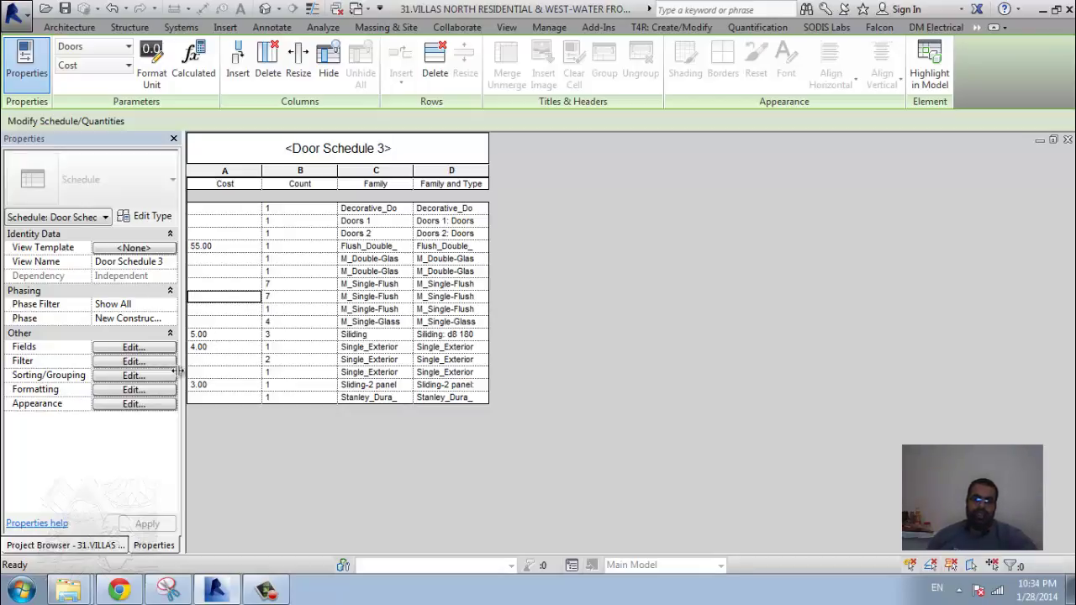
- In the schedule's fields, start a new calculated value of type Currency
left_click(149, 348)
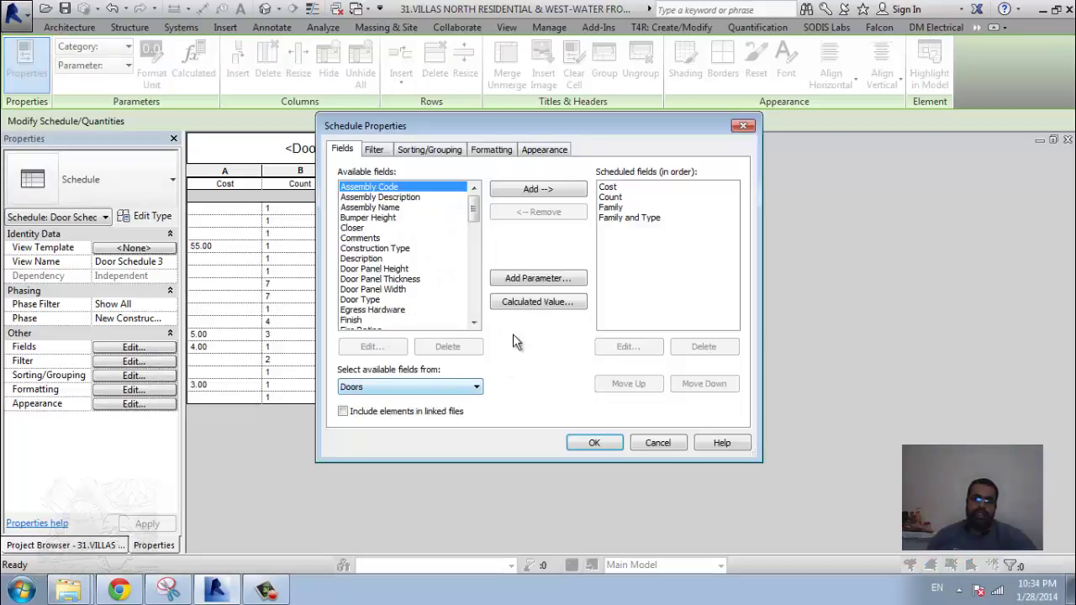
left_click(532, 280)
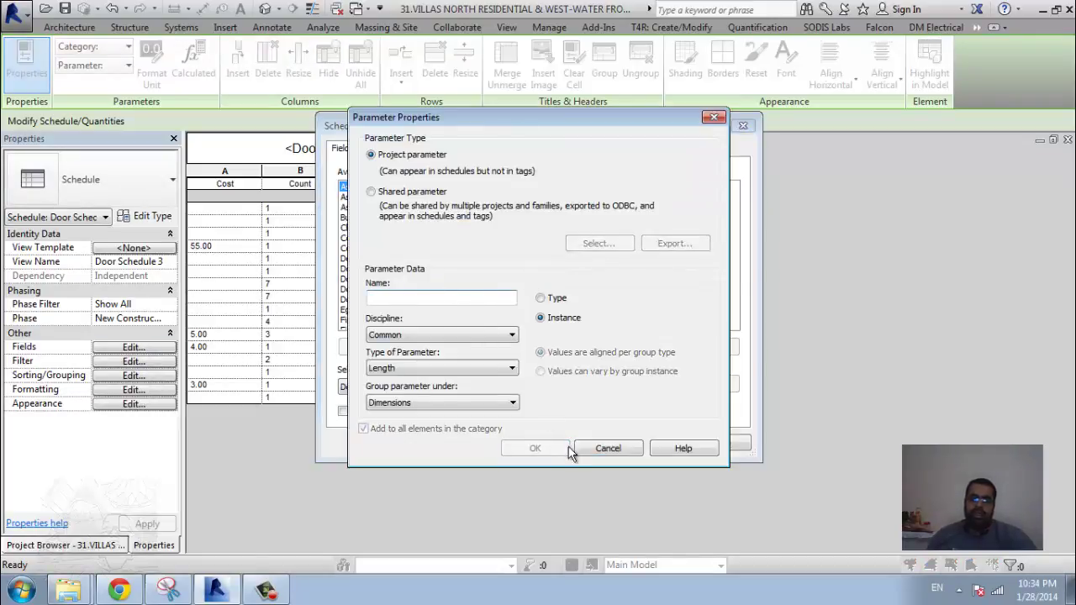
left_click(596, 453)
left_click(530, 301)
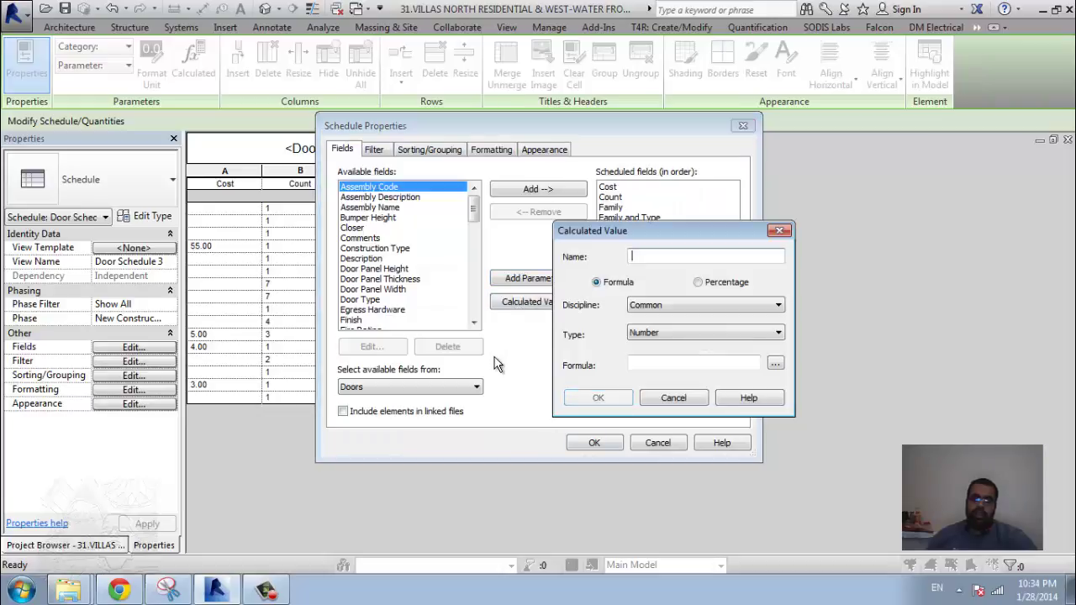
left_click(637, 256)
type("t")
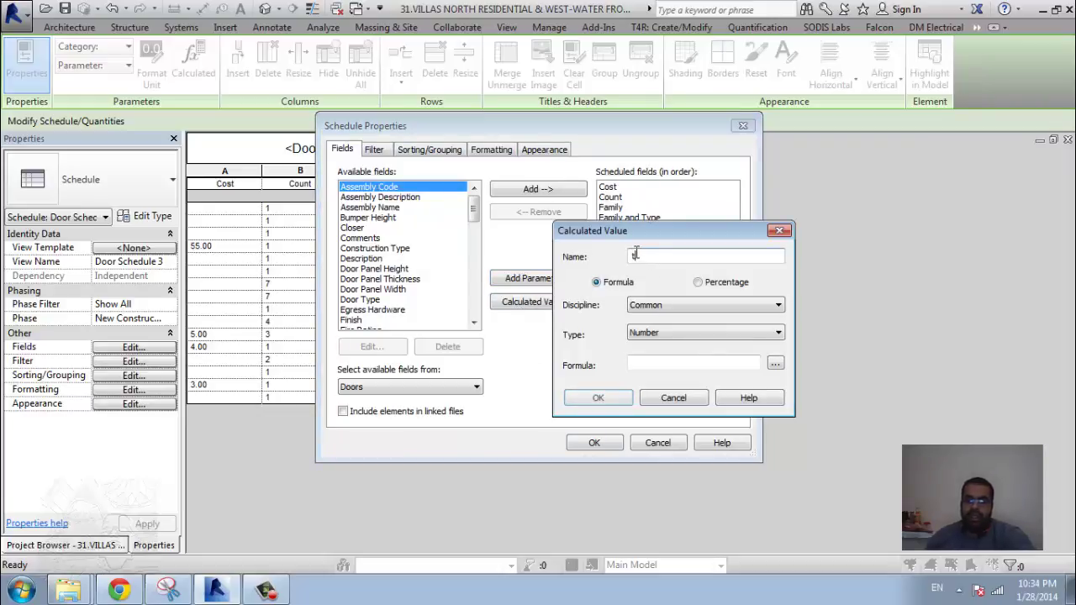
type("atal val")
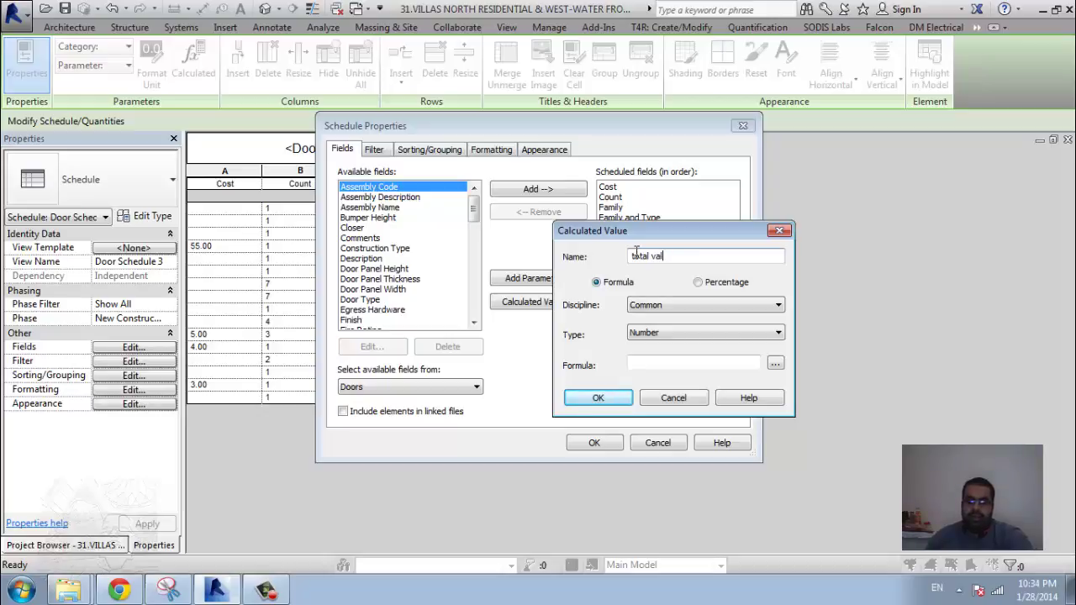
type("e")
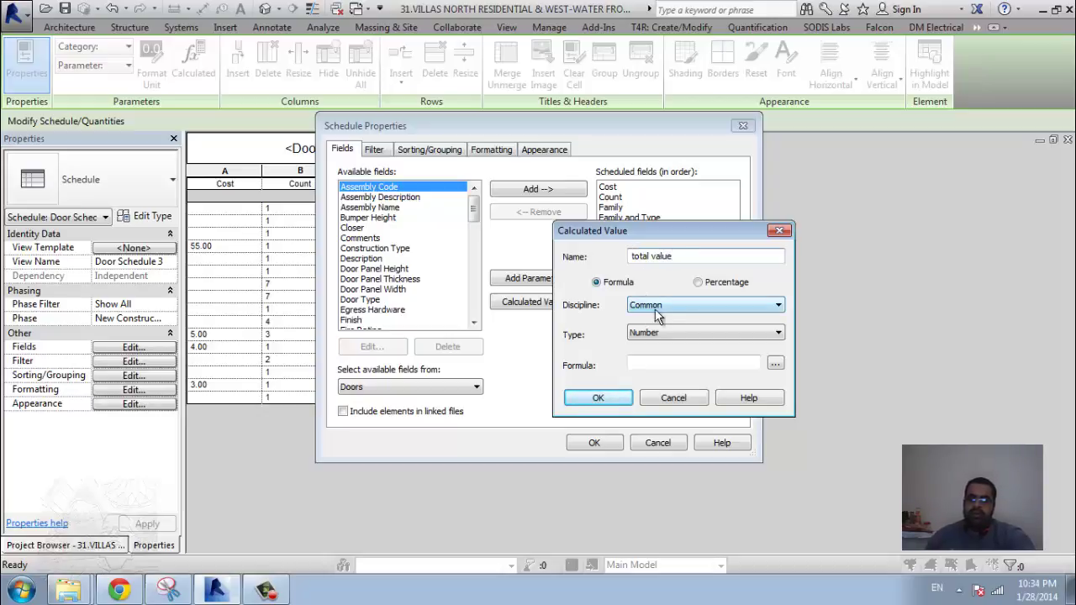
left_click(714, 334)
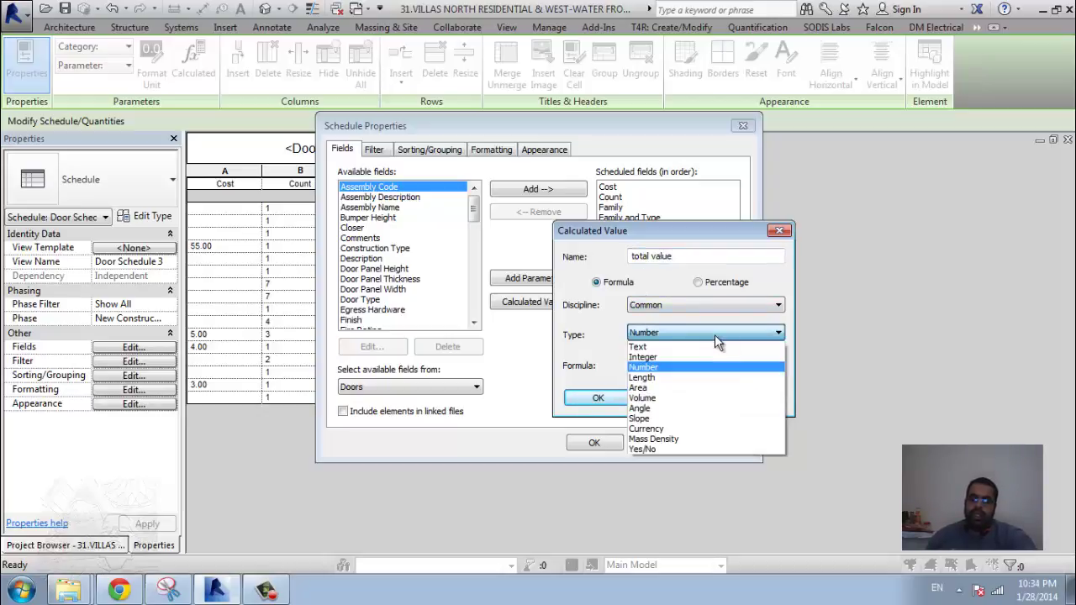
left_click(646, 429)
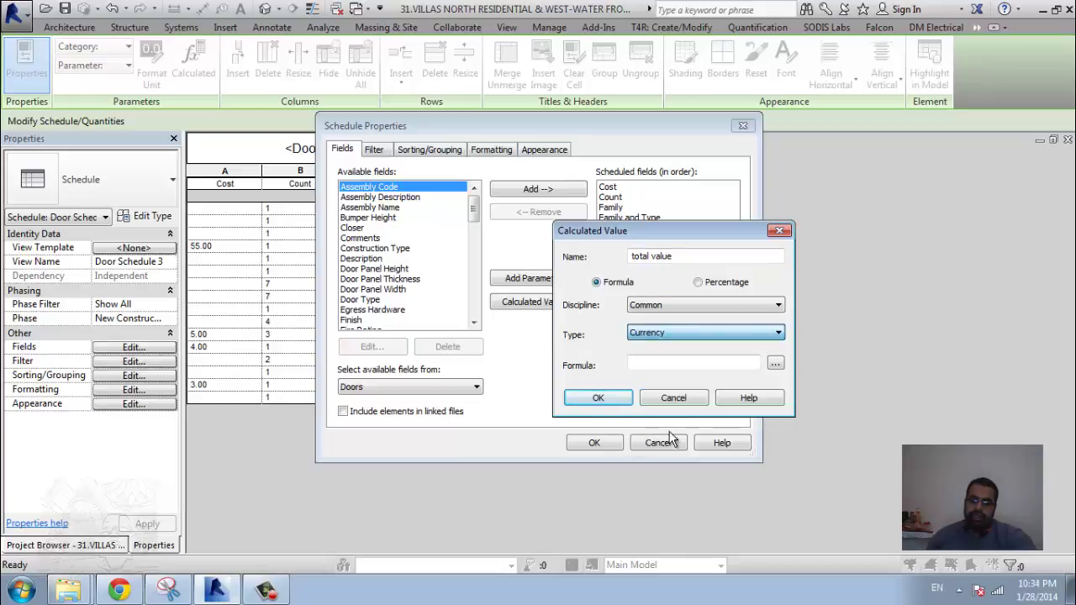
- Give the calculated field the formula Cost and the name 'total cost'
left_click(775, 363)
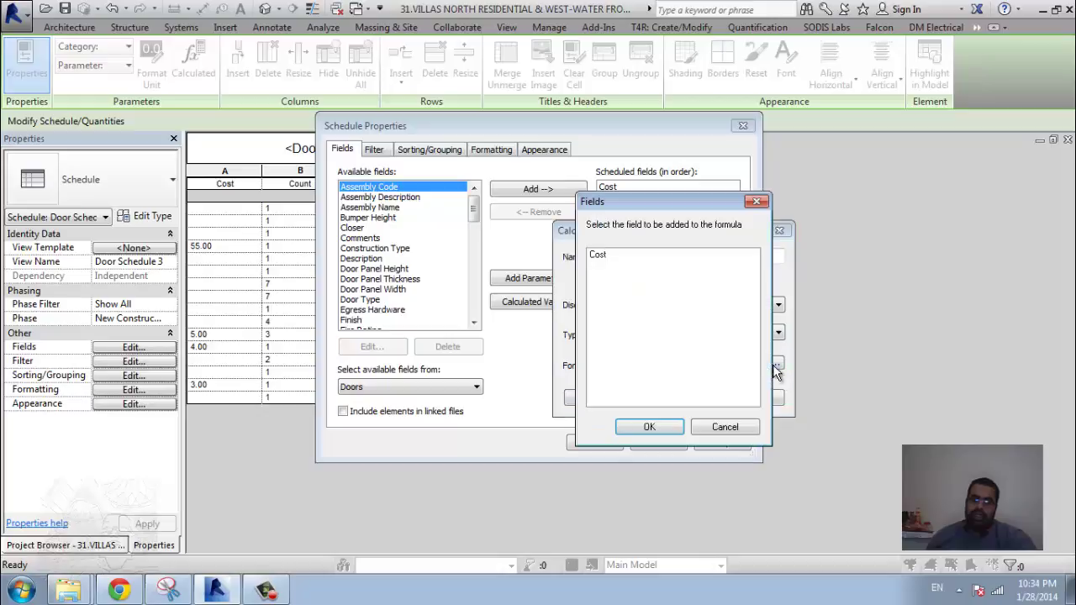
left_click(597, 255)
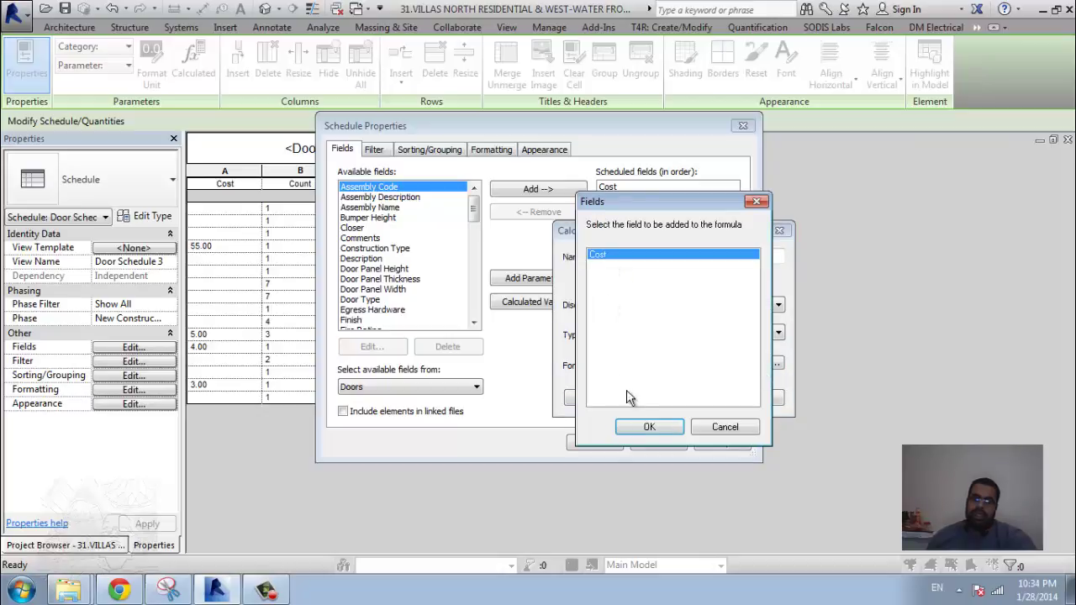
left_click(650, 427)
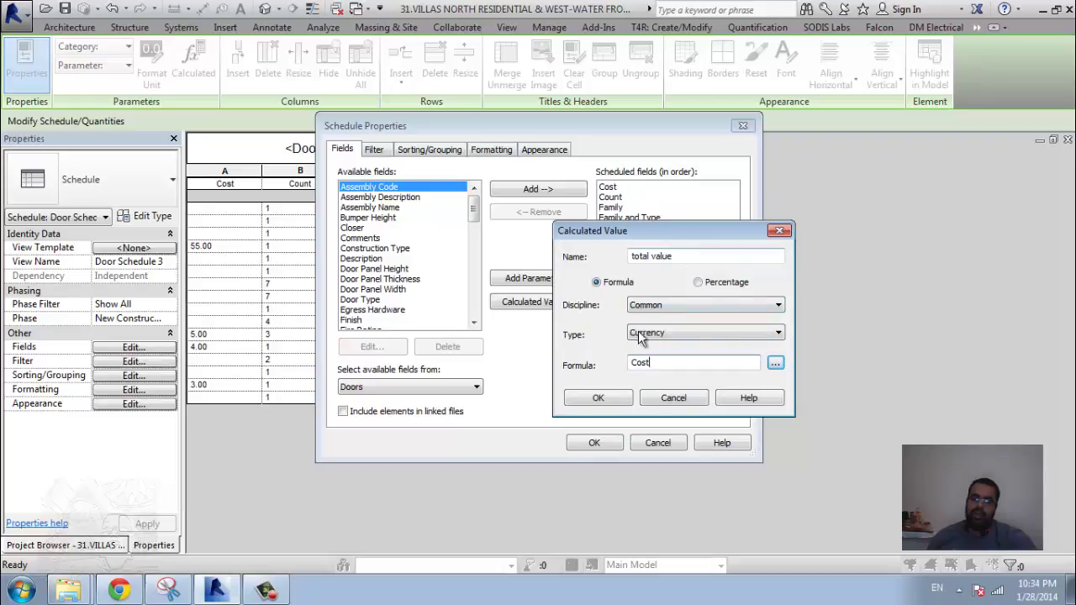
left_click(676, 256)
double_click(673, 257)
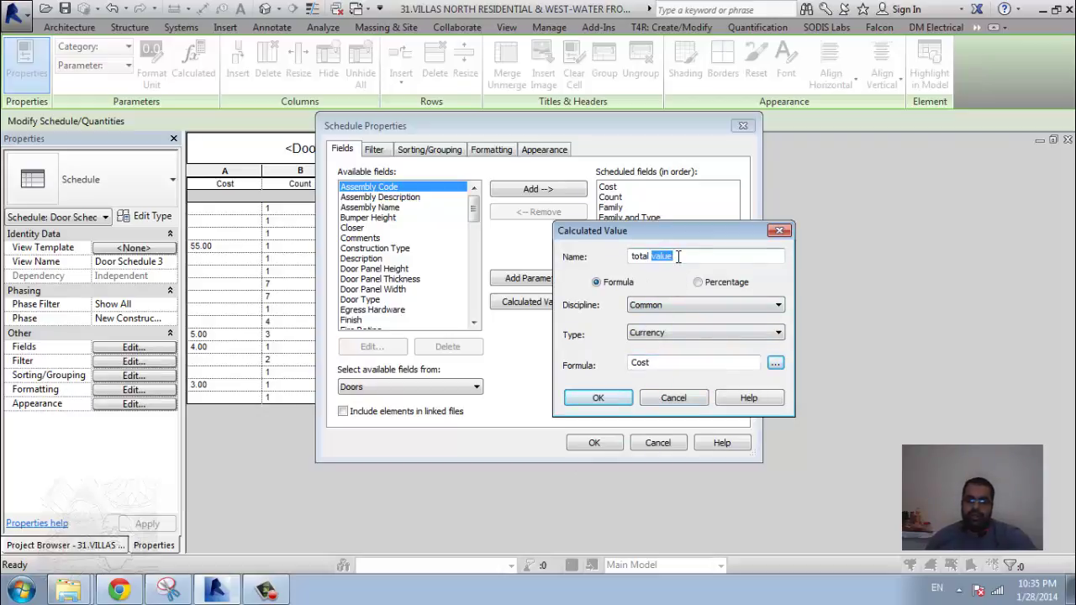
type("cost")
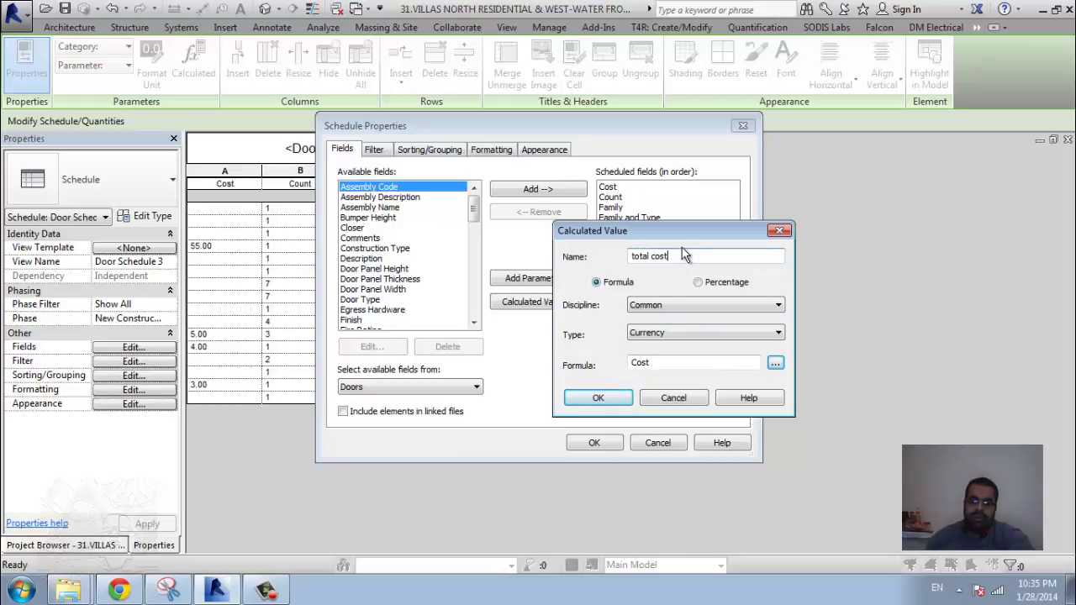
left_click(607, 400)
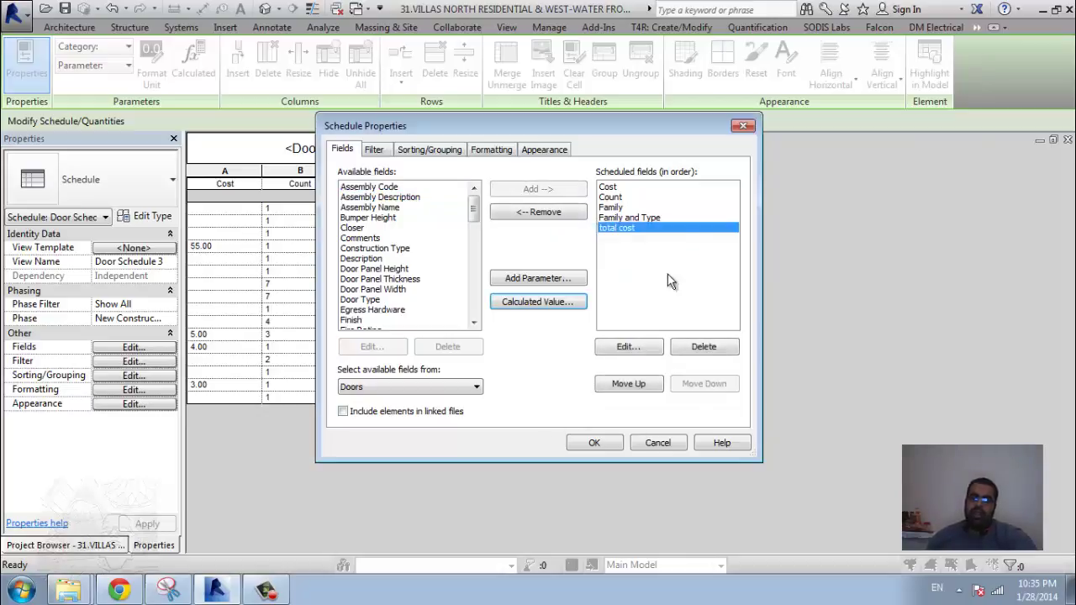
- Move Cost to fourth column and enable Calculate totals for total cost
left_click(629, 188)
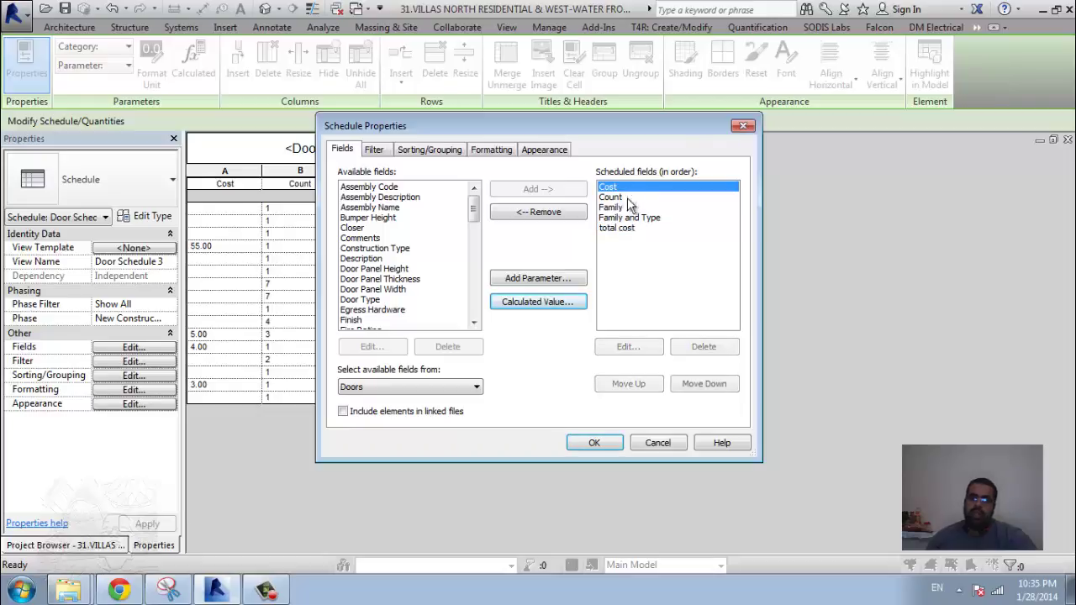
left_click(693, 384)
left_click(693, 383)
left_click(693, 383)
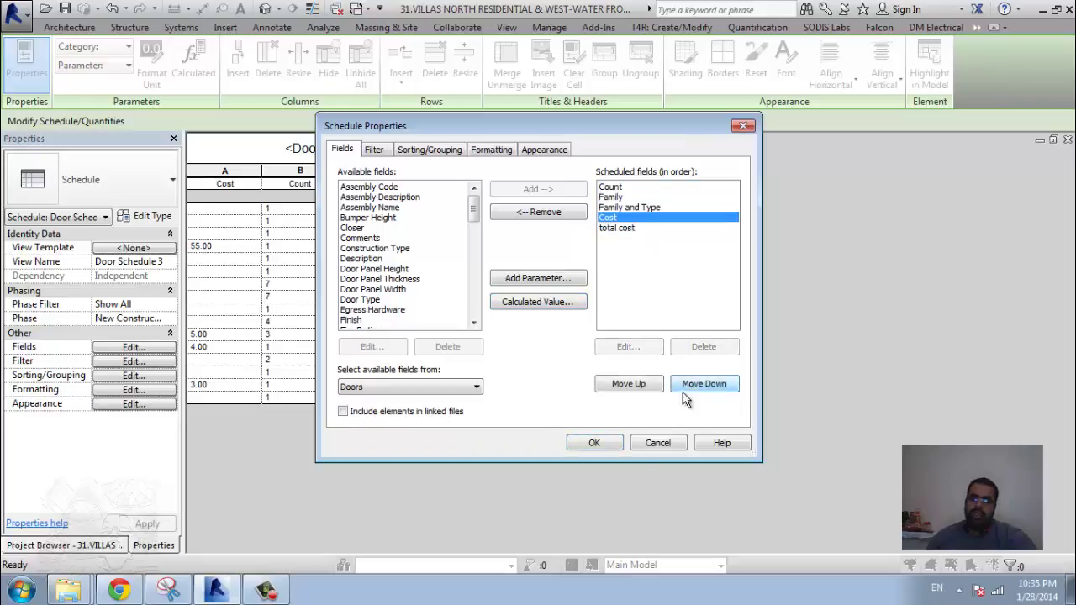
left_click(621, 228)
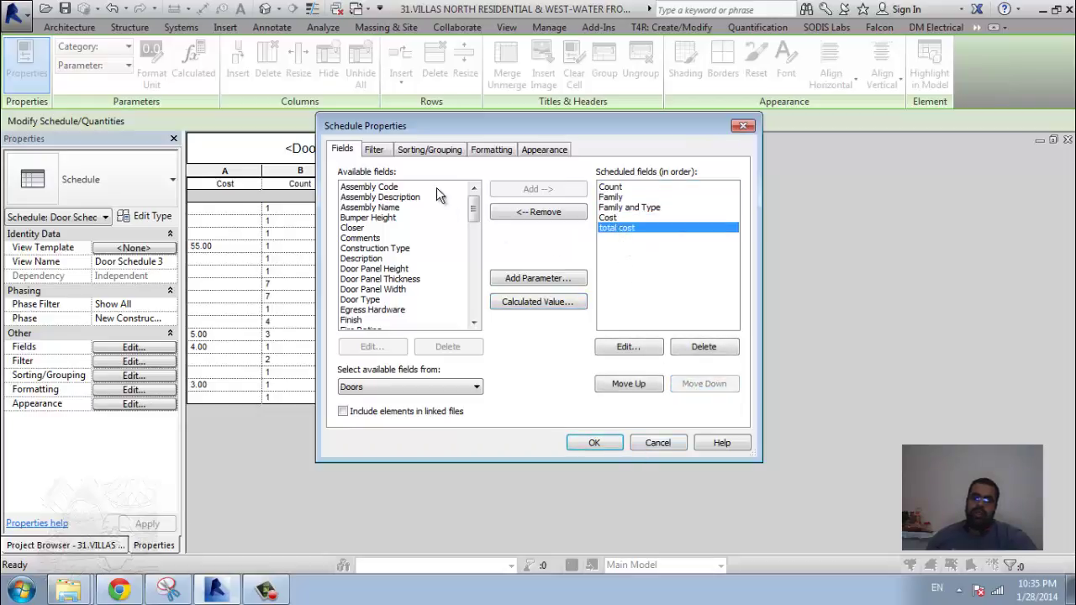
left_click(483, 152)
left_click(385, 224)
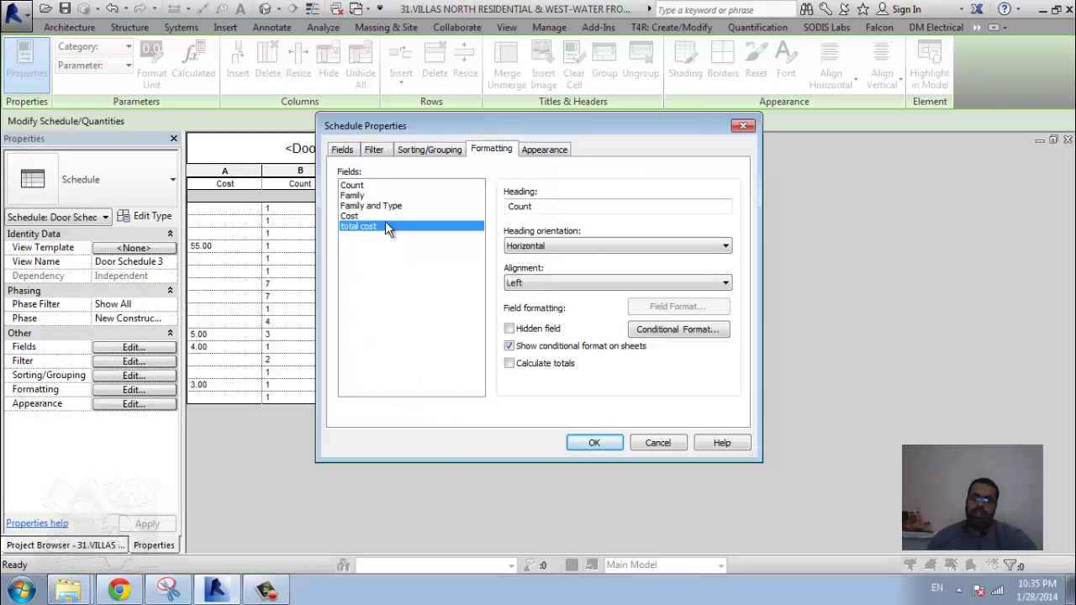
left_click(545, 368)
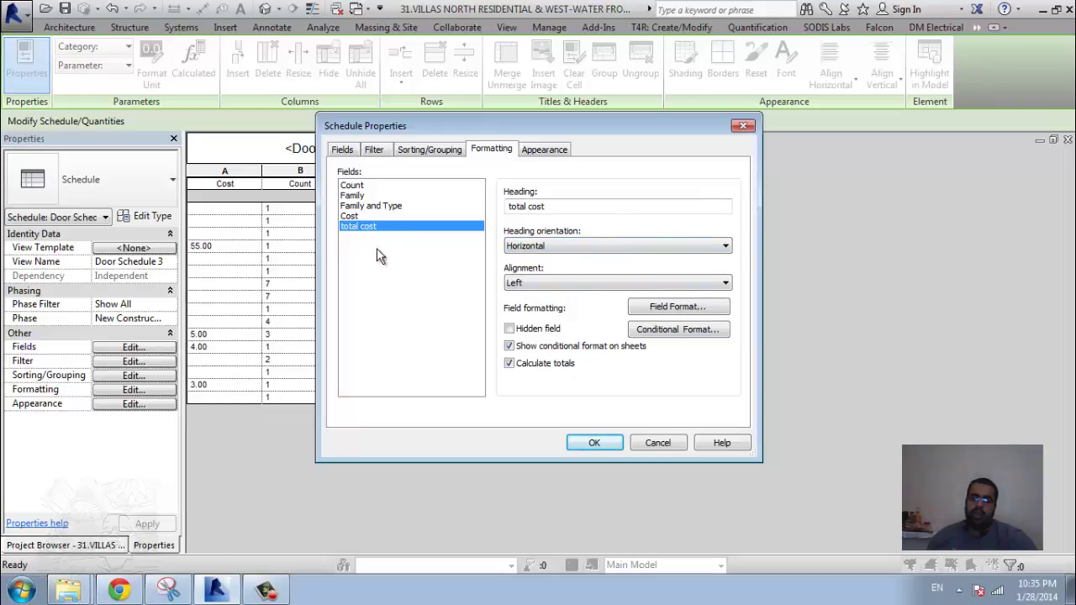
left_click(585, 447)
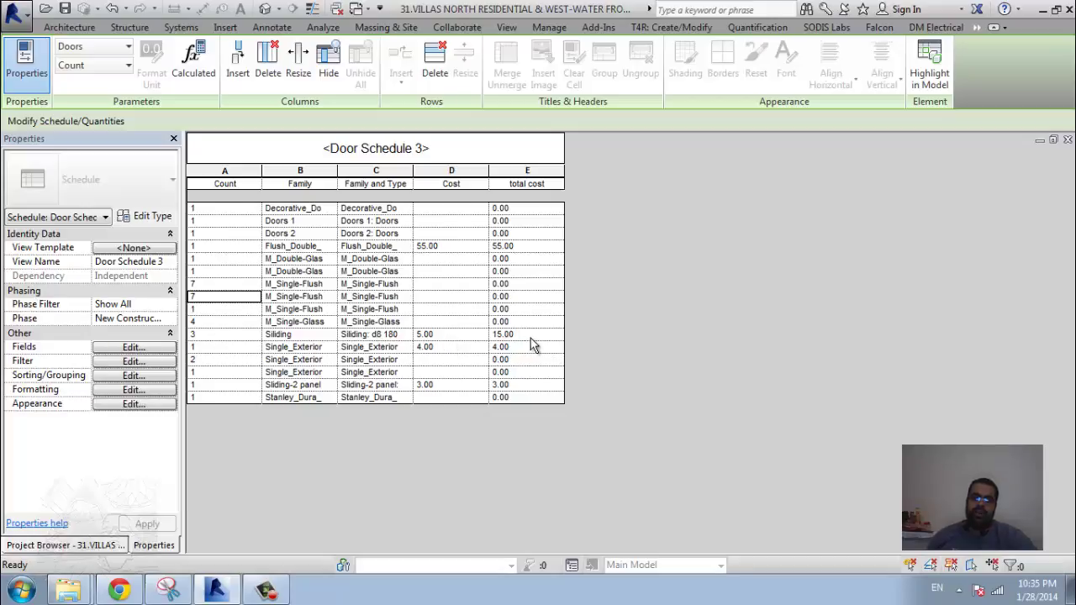
- Change the second Single_Exterior row's Cost to 8 for the whole door type
left_click(448, 361)
type("8")
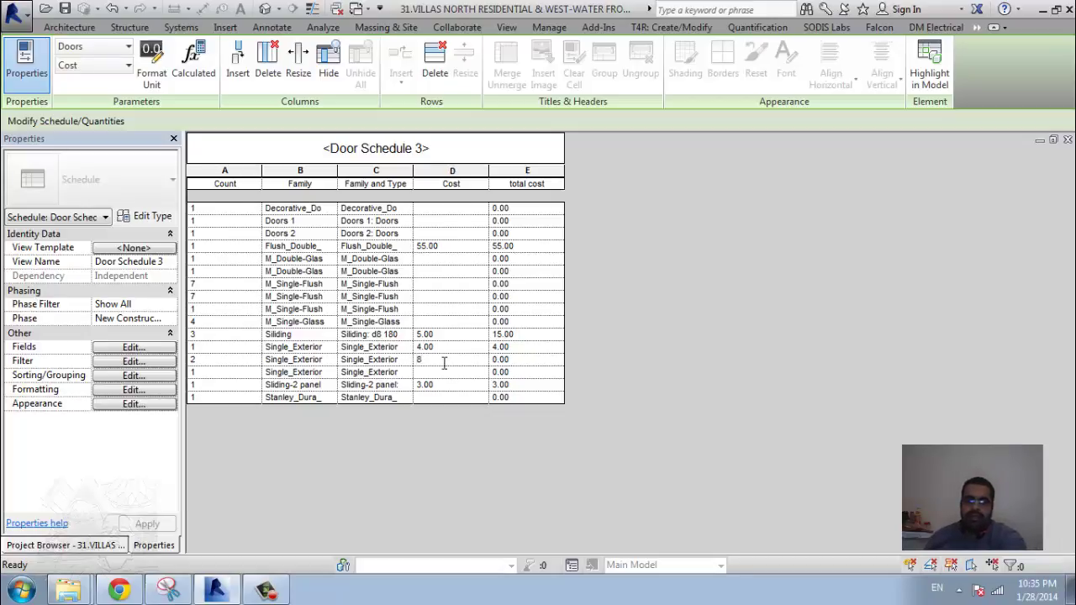
left_click(446, 371)
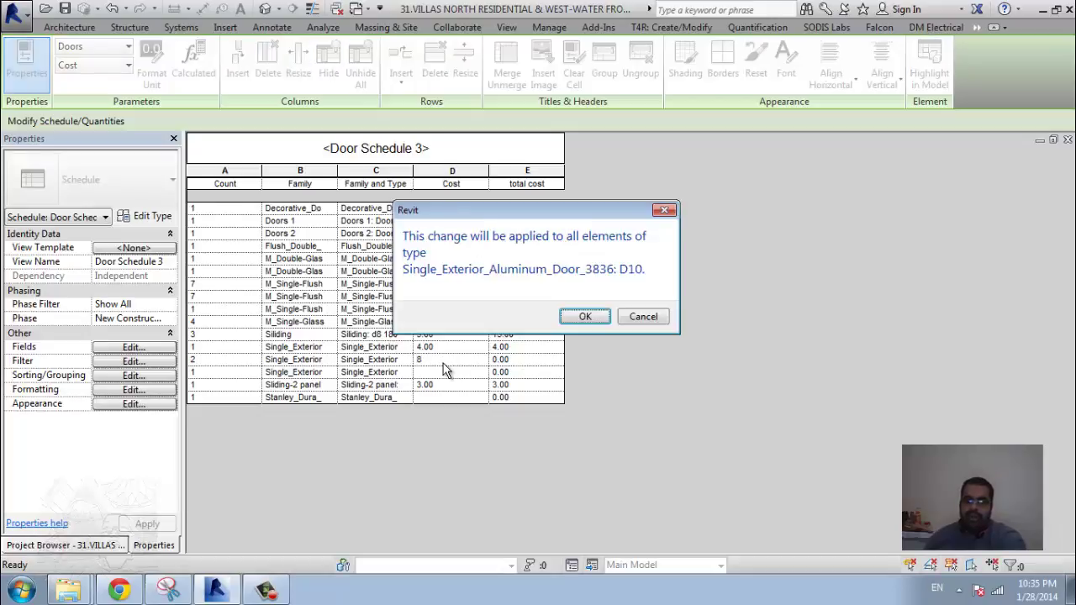
key("Return")
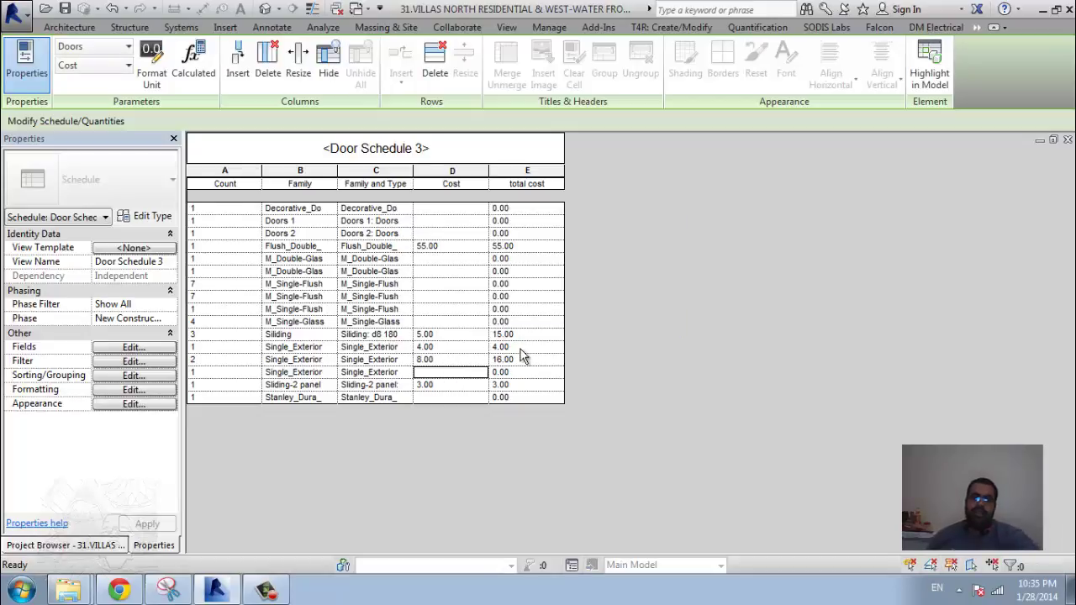